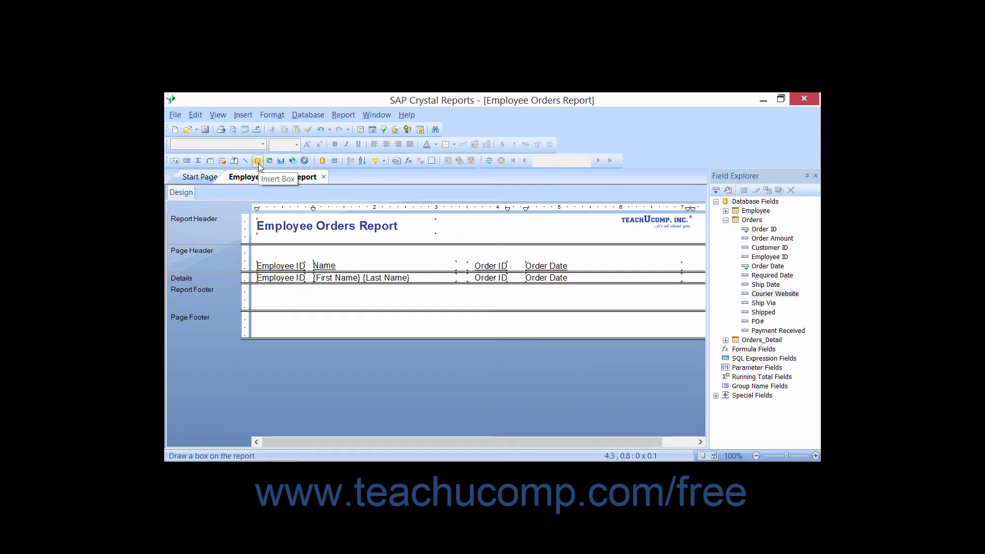
Activate the Insert > Box drawing tool on the Employee Orders Report.
{"action": "left_click", "coordinate": [244, 115]}
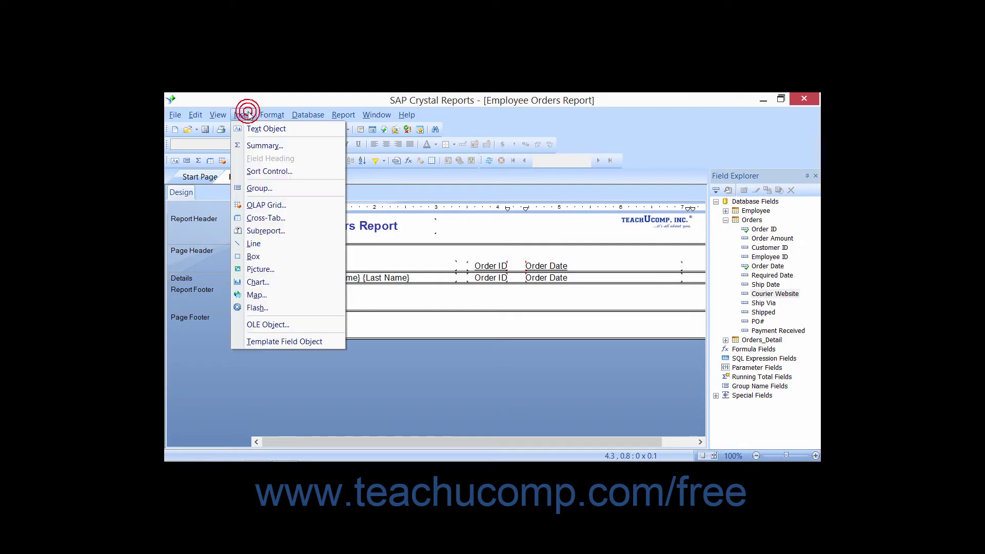
{"action": "left_click", "coordinate": [254, 257]}
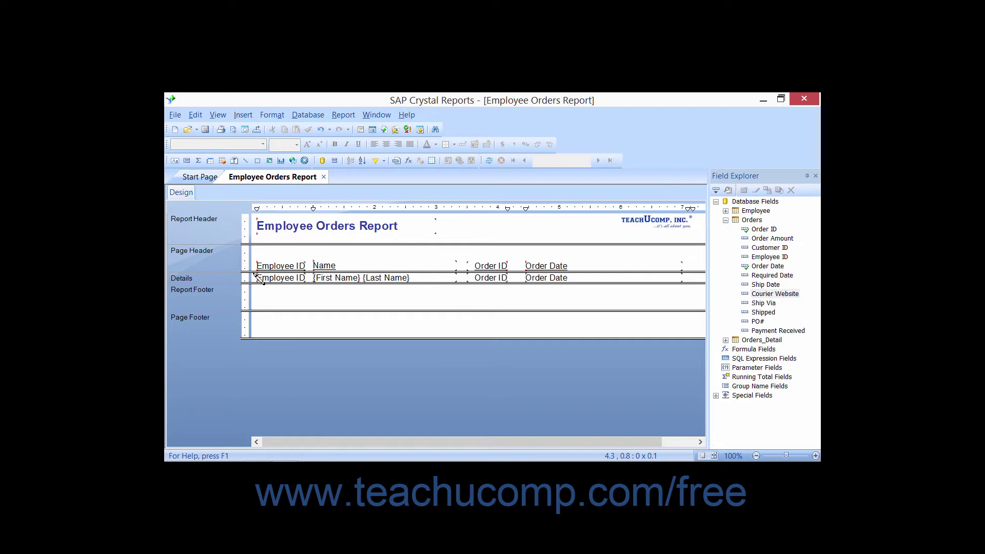
Enclose the Details row fields in a box, deepen the Details section, and nudge the box down.
{"action": "mouse_move", "coordinate": [255, 273]}
{"action": "left_mouse_down"}
{"action": "mouse_move", "coordinate": [532, 290]}
{"action": "mouse_move", "coordinate": [682, 284]}
{"action": "left_mouse_up"}
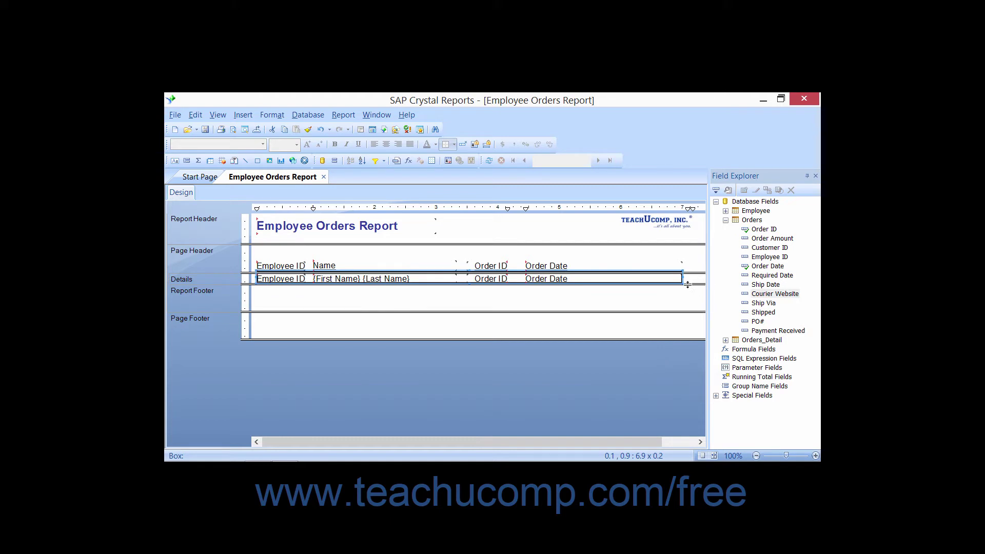
{"action": "left_click_drag", "start_coordinate": [684, 283], "coordinate": [686, 291]}
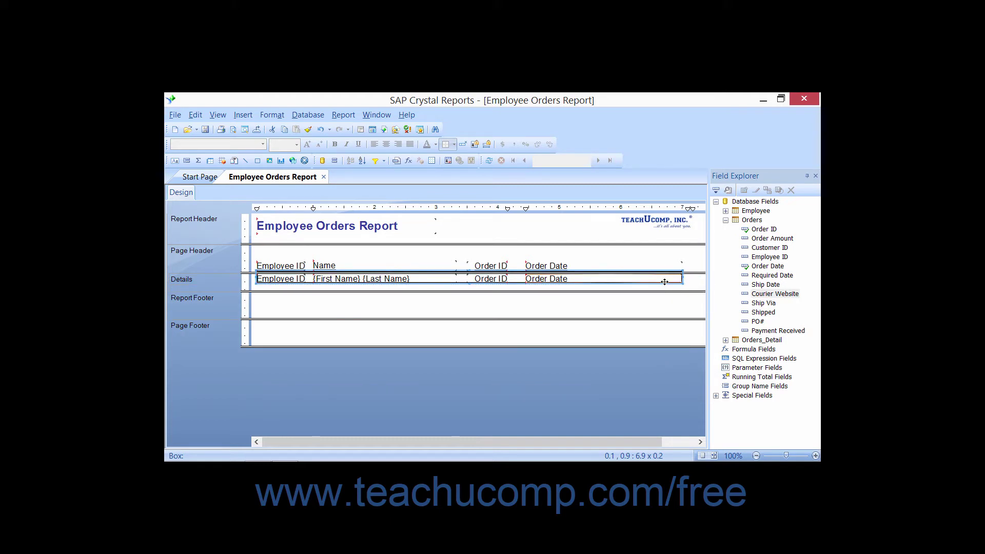
{"action": "key", "text": "Down"}
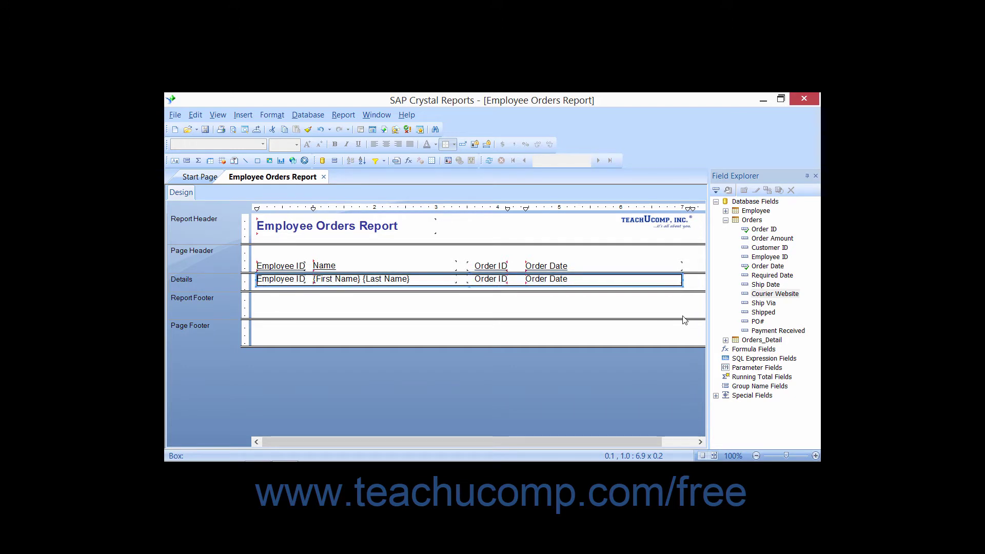
{"action": "left_click", "coordinate": [694, 281]}
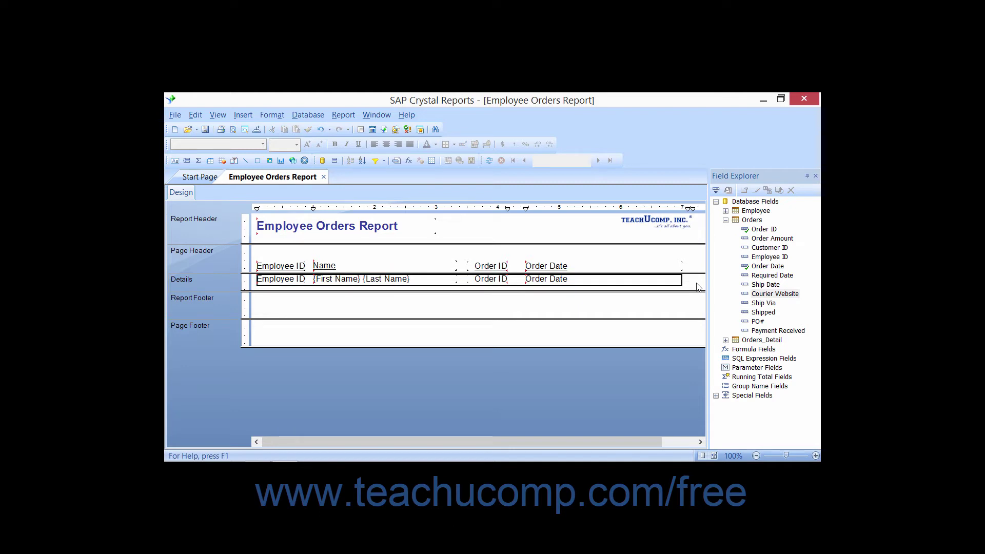
{"action": "left_click", "coordinate": [645, 286]}
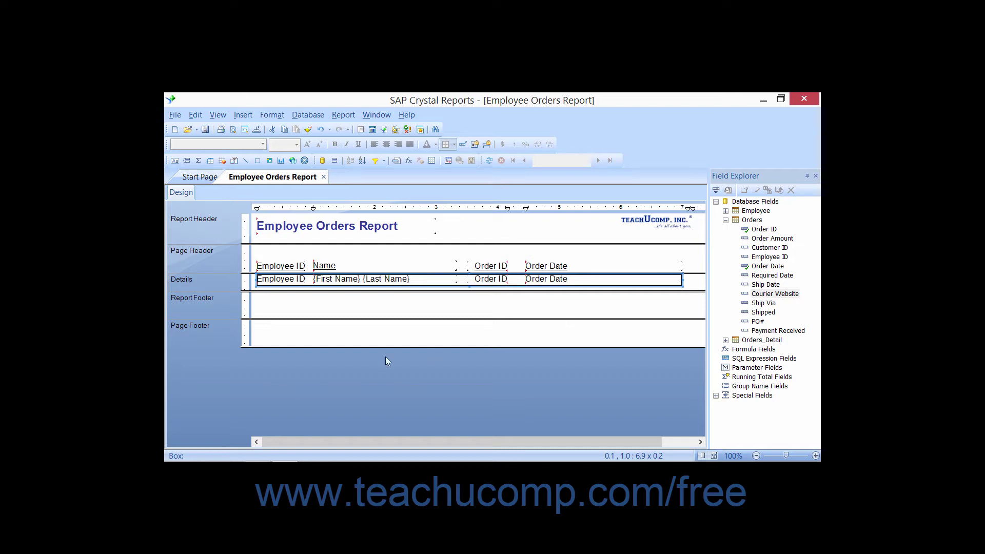
Stretch the box's left edge to the section edge so it sits at 0.0, 1.0, 7.0 x 0.2.
{"action": "left_click", "coordinate": [255, 281]}
{"action": "left_click_drag", "start_coordinate": [253, 281], "coordinate": [250, 281]}
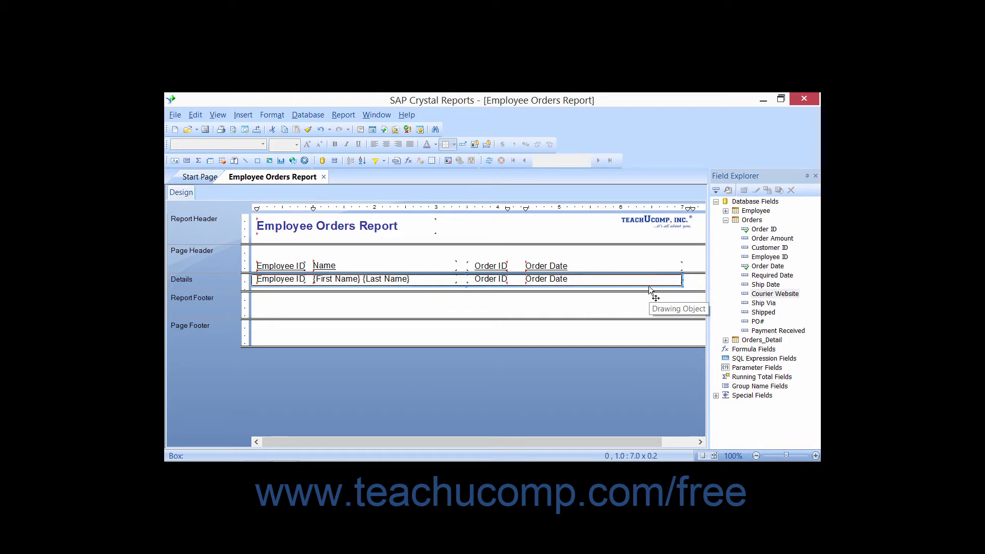
{"action": "left_click_drag", "start_coordinate": [649, 285], "coordinate": [648, 288]}
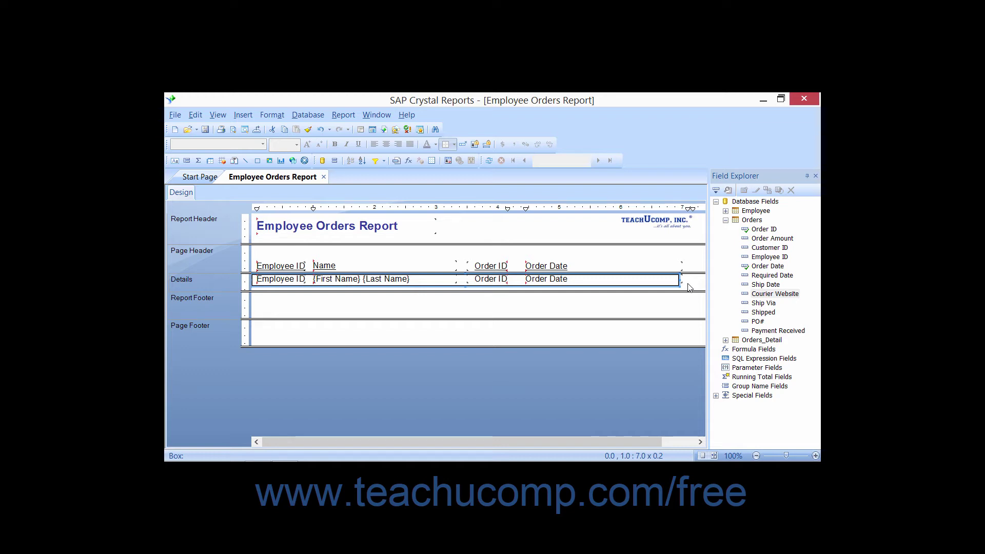
Open Format Box for the Details-row box and view its corner Rounding options.
{"action": "right_click", "coordinate": [637, 287]}
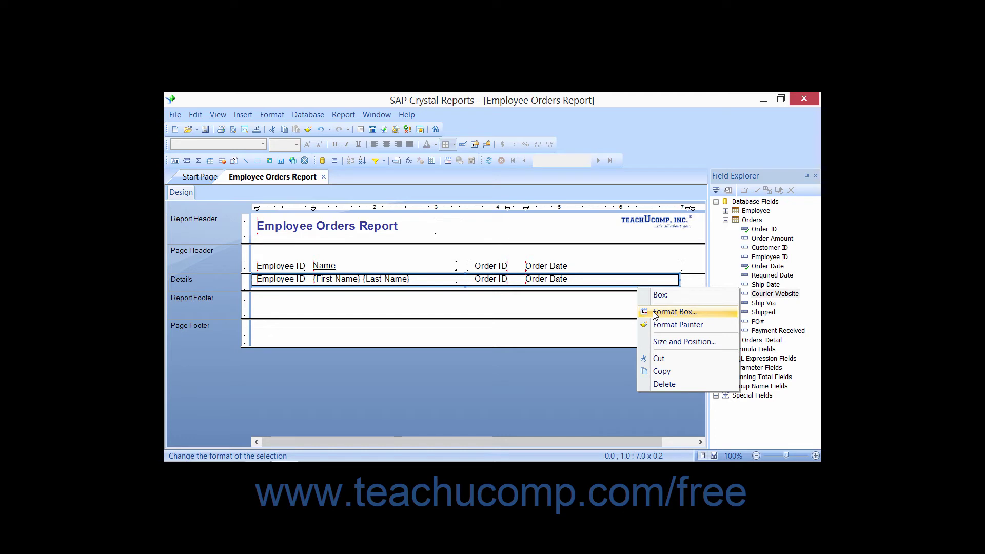
{"action": "left_click", "coordinate": [271, 116]}
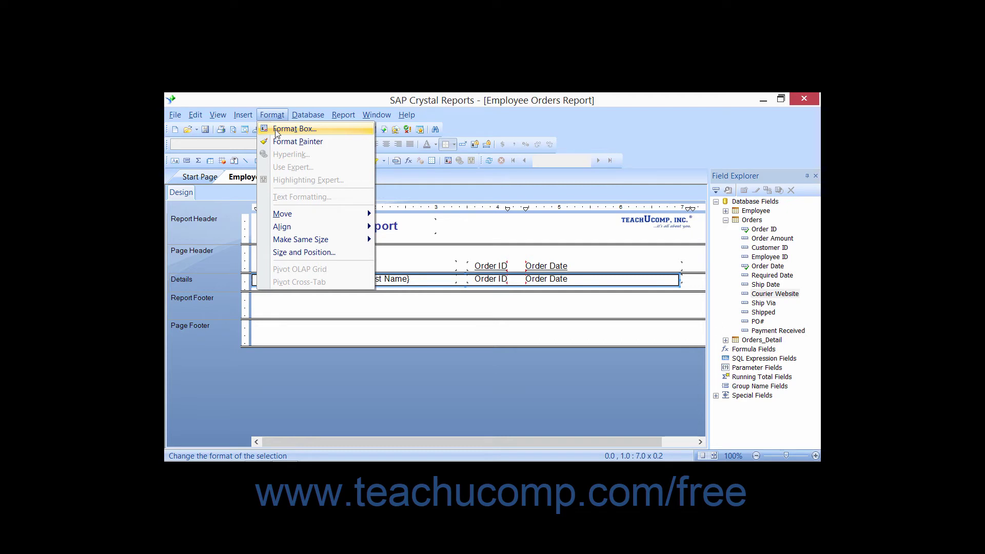
{"action": "left_click", "coordinate": [275, 129]}
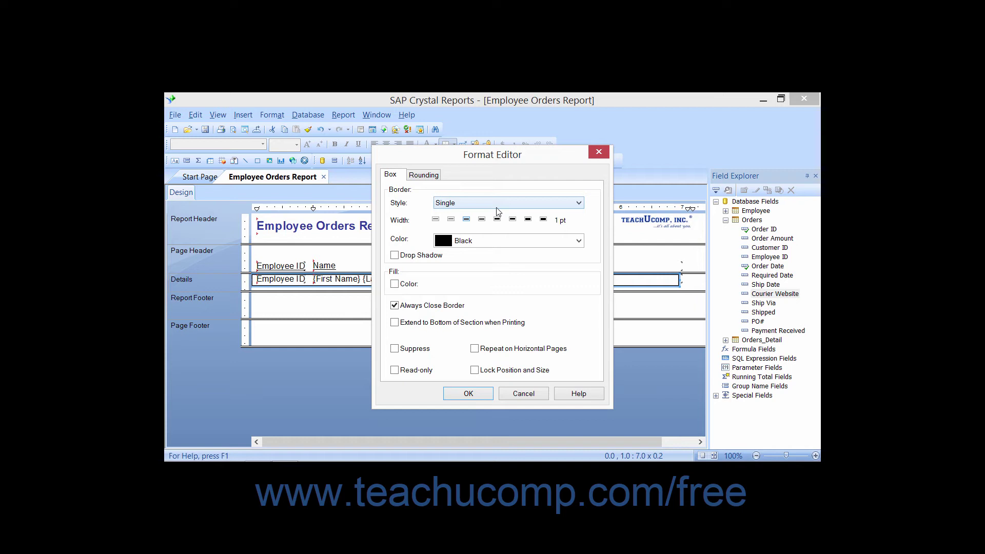
{"action": "left_click", "coordinate": [425, 179]}
{"action": "left_click", "coordinate": [393, 176]}
{"action": "left_click", "coordinate": [579, 204]}
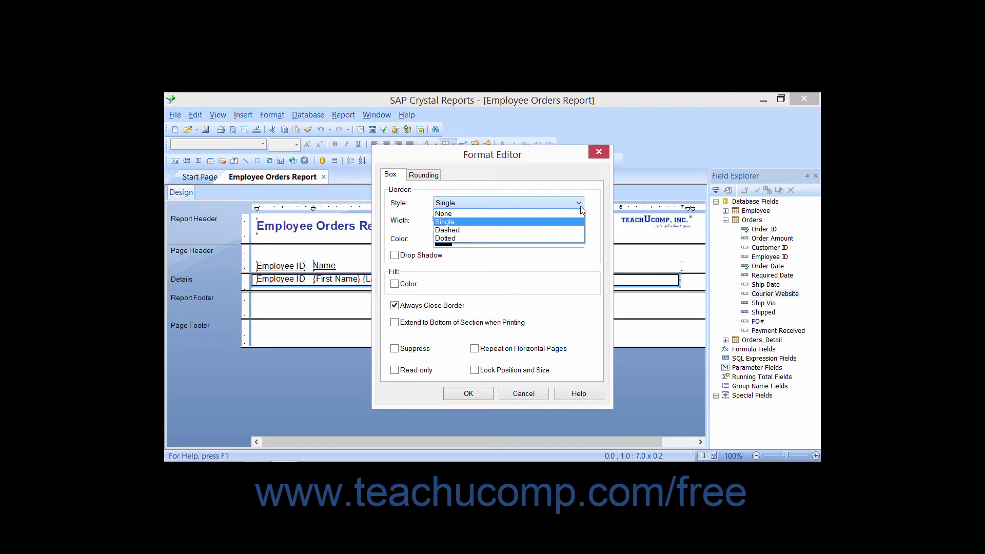
{"action": "left_click", "coordinate": [581, 205]}
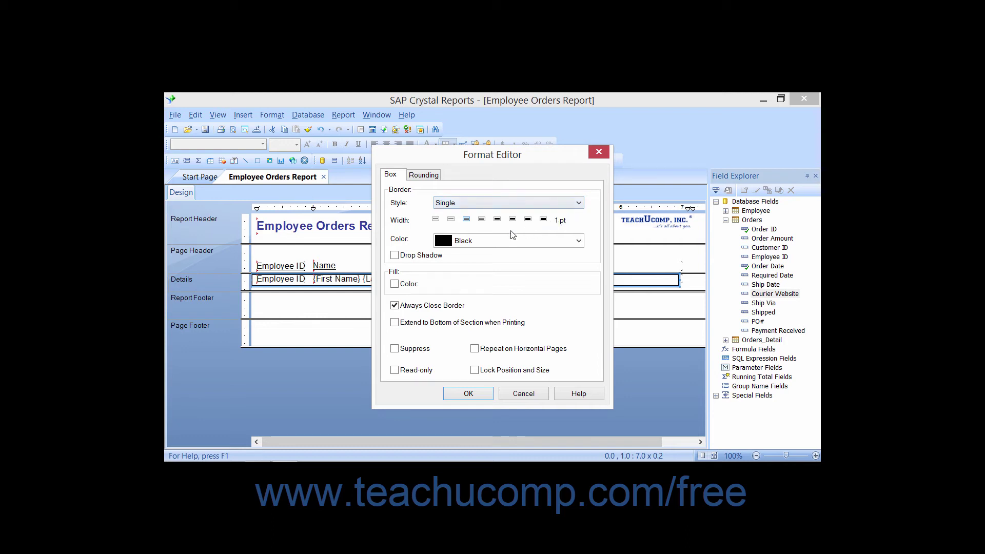
{"action": "left_click", "coordinate": [467, 220]}
{"action": "left_click", "coordinate": [578, 241]}
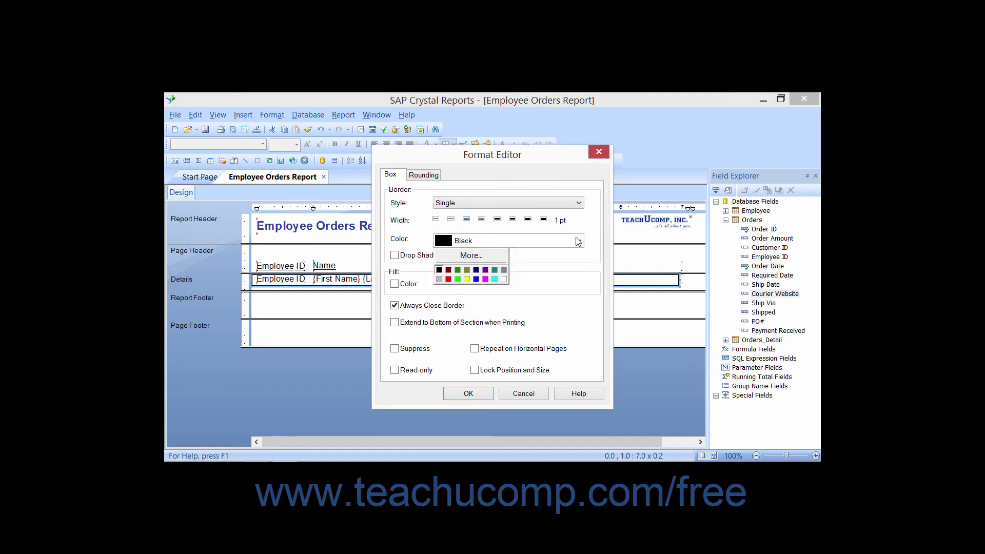
{"action": "left_click", "coordinate": [578, 241]}
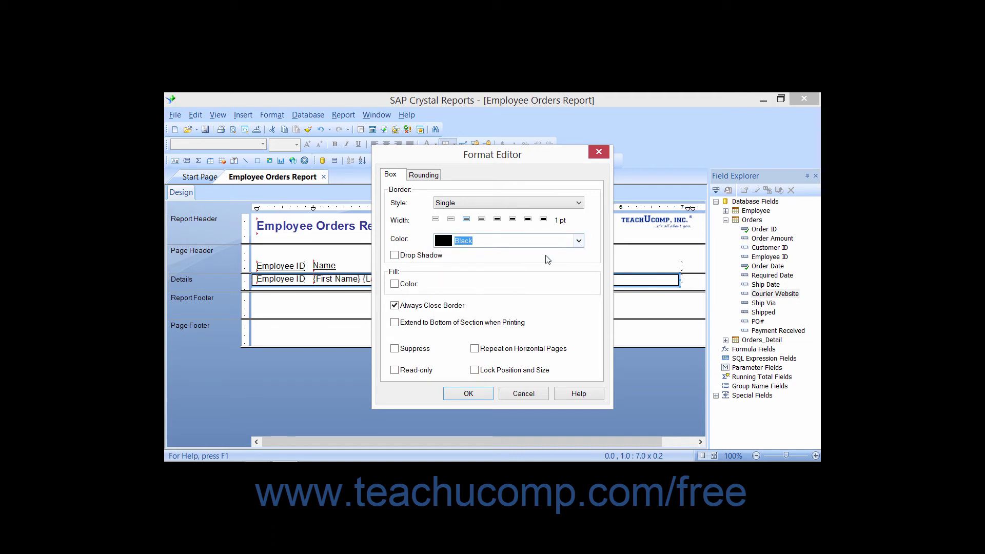
{"action": "left_click", "coordinate": [410, 256]}
{"action": "left_click", "coordinate": [409, 257]}
{"action": "left_click", "coordinate": [395, 284]}
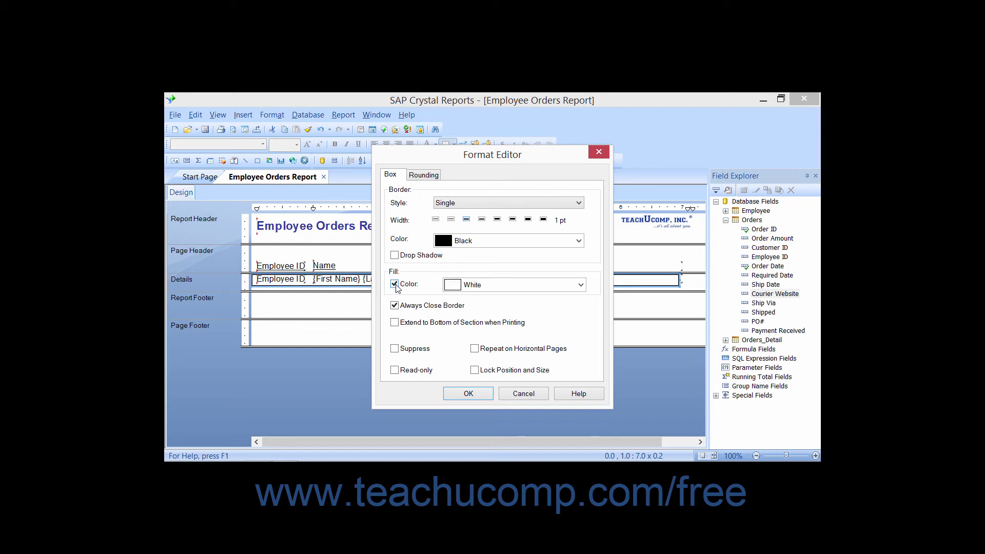
{"action": "left_click", "coordinate": [581, 287]}
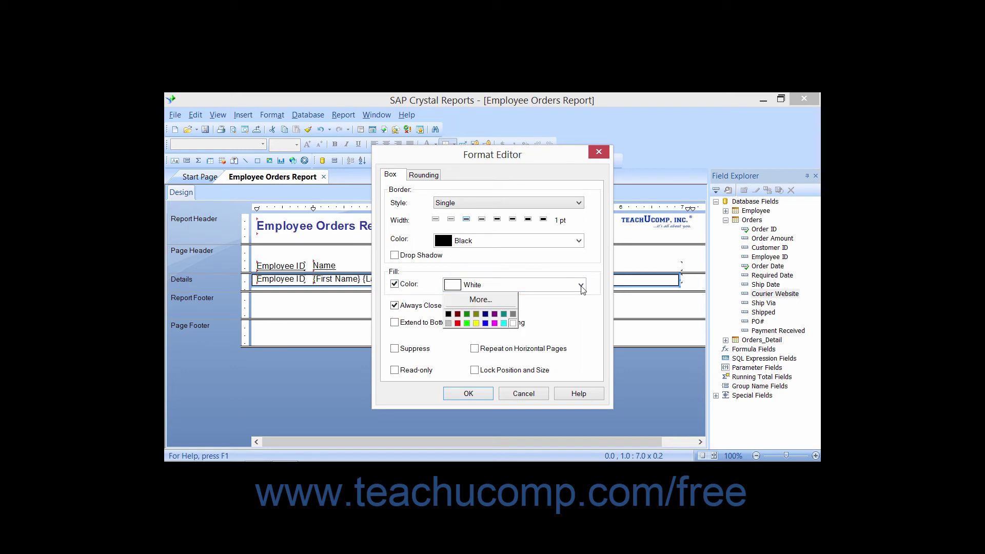
{"action": "left_click", "coordinate": [581, 287]}
{"action": "left_click", "coordinate": [394, 284]}
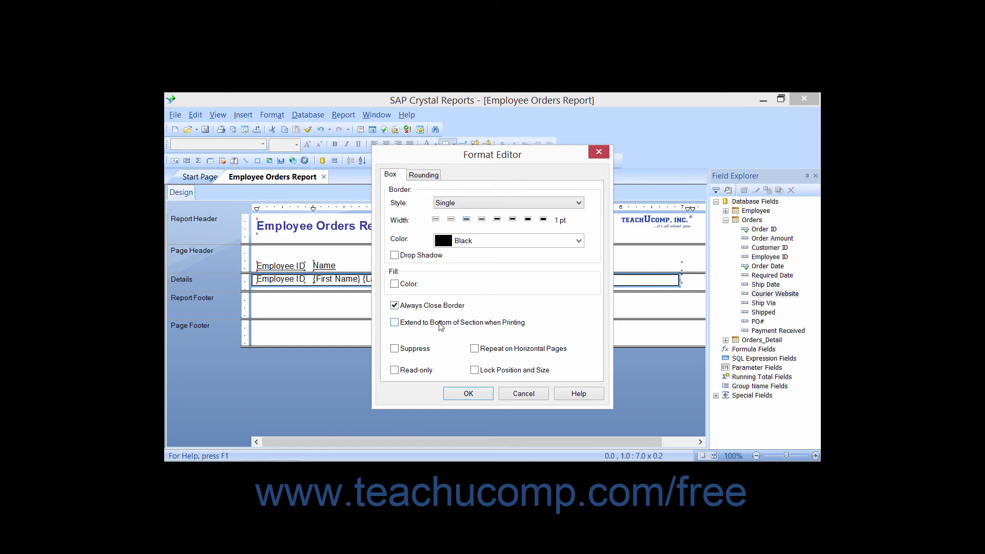
Turn on Extend to Bottom of Section when Printing, leaving Suppress and Read-only off.
{"action": "left_click", "coordinate": [440, 323]}
{"action": "left_click", "coordinate": [432, 351]}
{"action": "left_click", "coordinate": [435, 352]}
{"action": "left_click", "coordinate": [413, 371]}
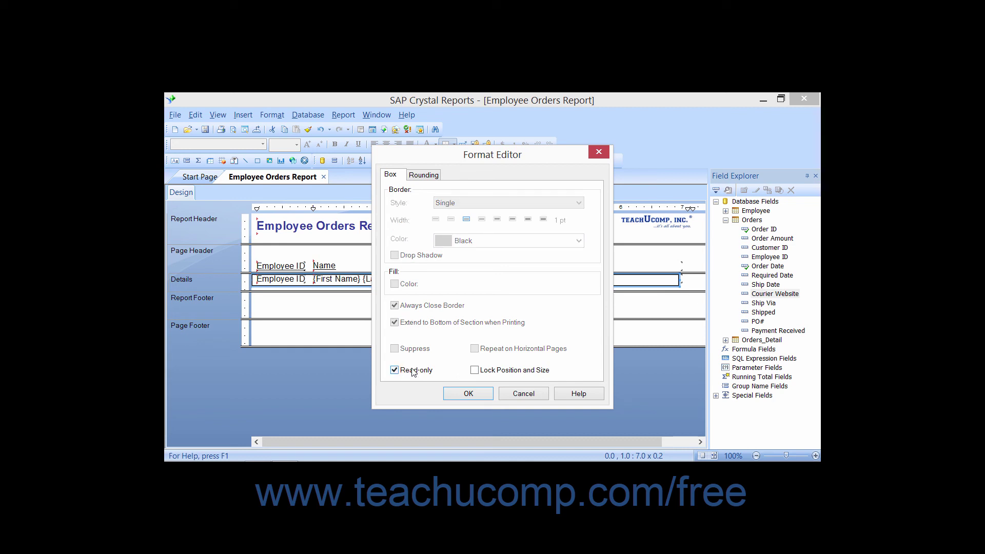
{"action": "left_click", "coordinate": [413, 371]}
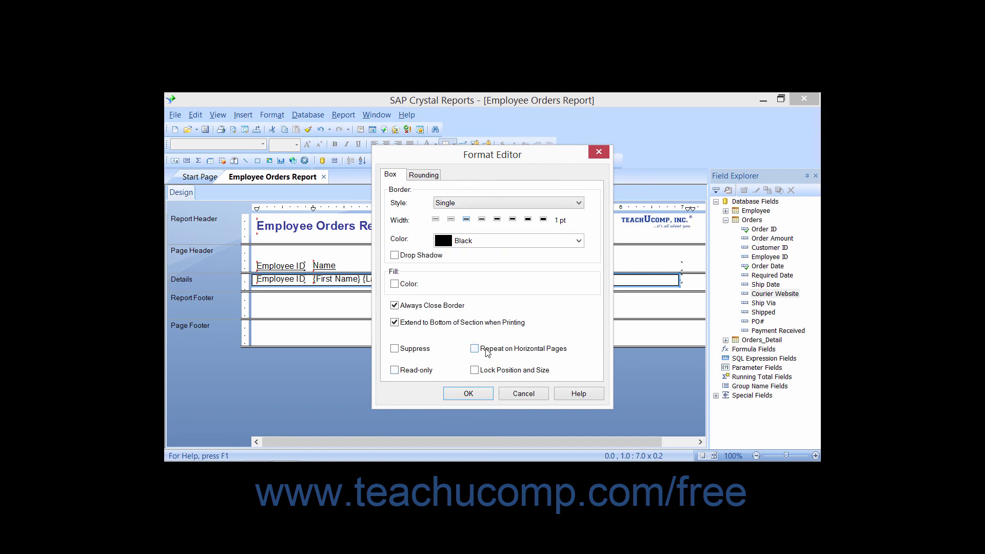
Lock the box's position and size, leaving Repeat on Horizontal Pages off.
{"action": "left_click", "coordinate": [486, 351]}
{"action": "left_click", "coordinate": [487, 352]}
{"action": "left_click", "coordinate": [475, 371]}
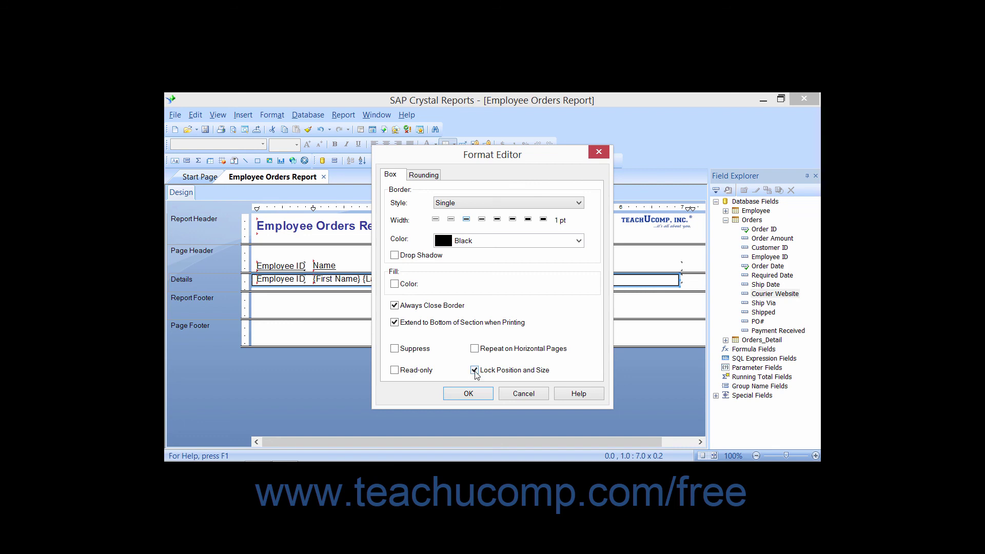